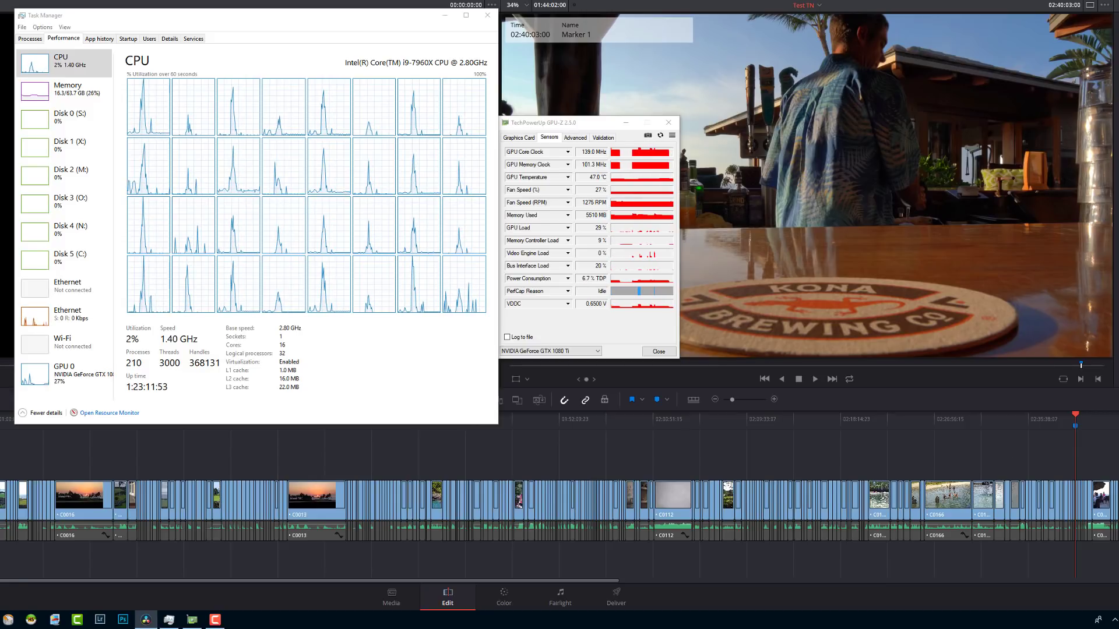
Step: Review the project settings and close them without changes
{"action": "key", "text": "shift+9"}
{"action": "left_click_drag", "start_coordinate": [583, 68], "coordinate": [806, 16]}
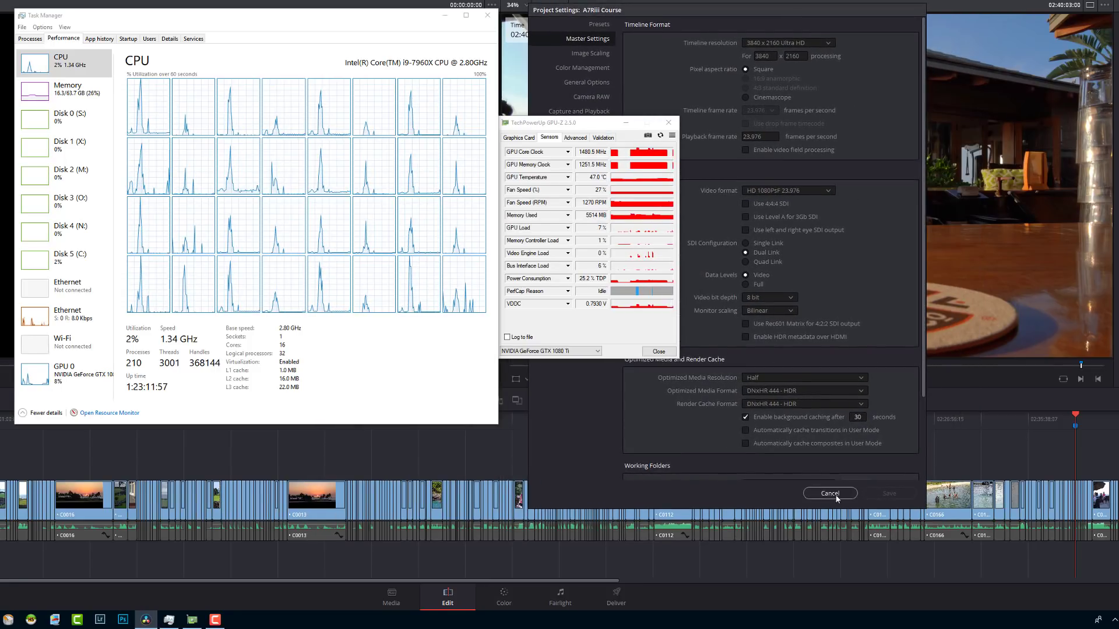
{"action": "left_click", "coordinate": [830, 493]}
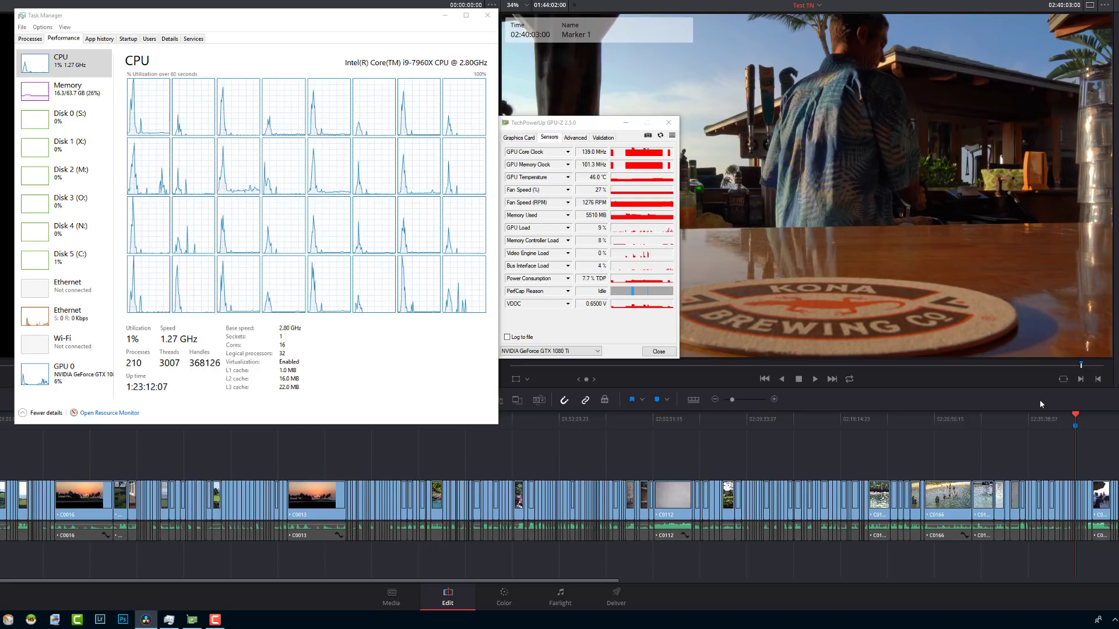
Step: Zoom the timeline in, play the clips after Marker 1, then return to the marker
{"action": "key", "text": "ctrl+equal"}
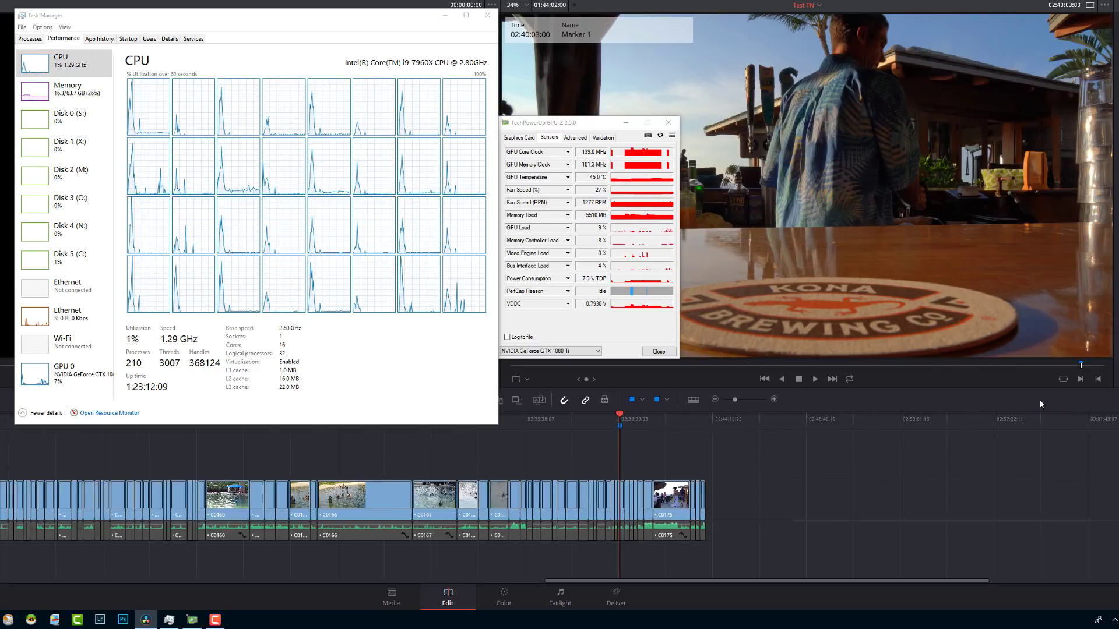
{"action": "key", "text": "space"}
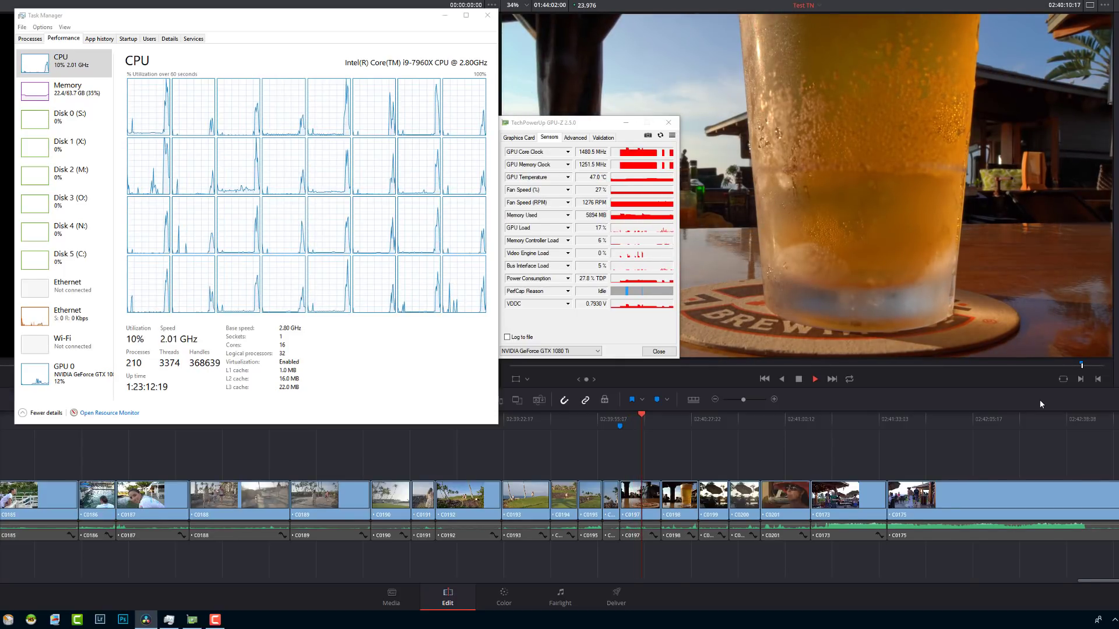
{"action": "key", "text": "space"}
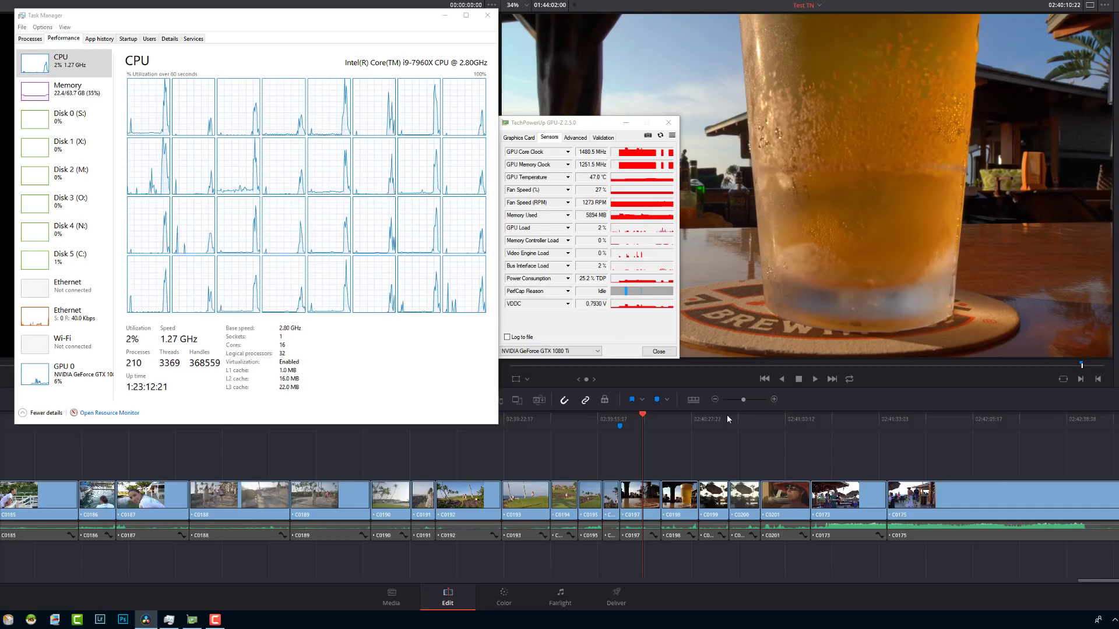
{"action": "key", "text": "shift+Up"}
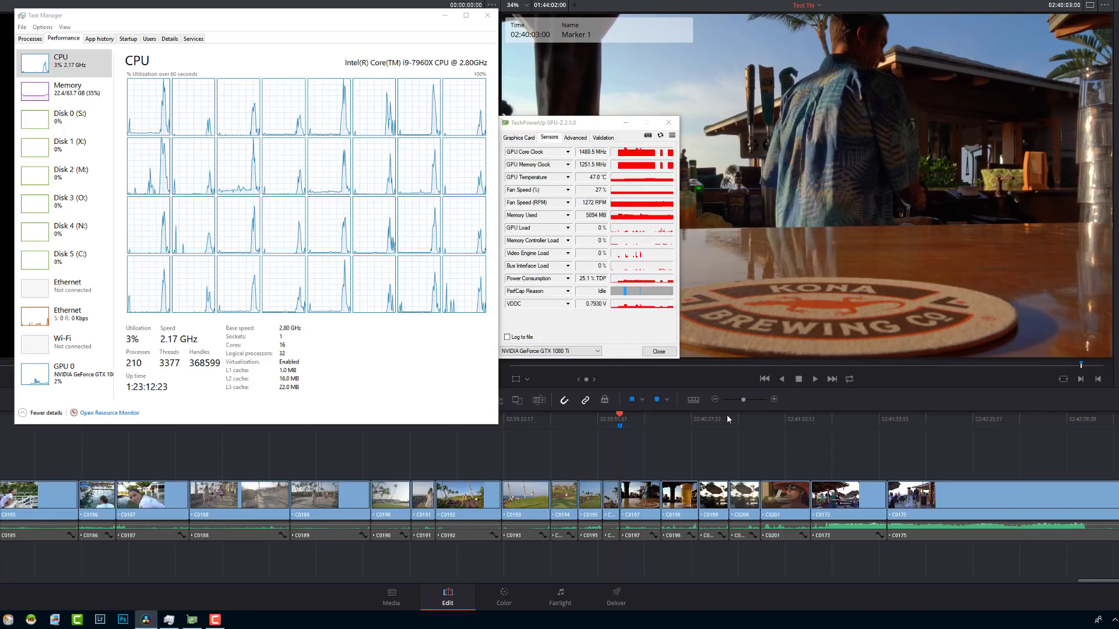
Step: Zoom out and back in, then replay the clips and stop at 02:40:10:08
{"action": "key", "text": "ctrl+minus"}
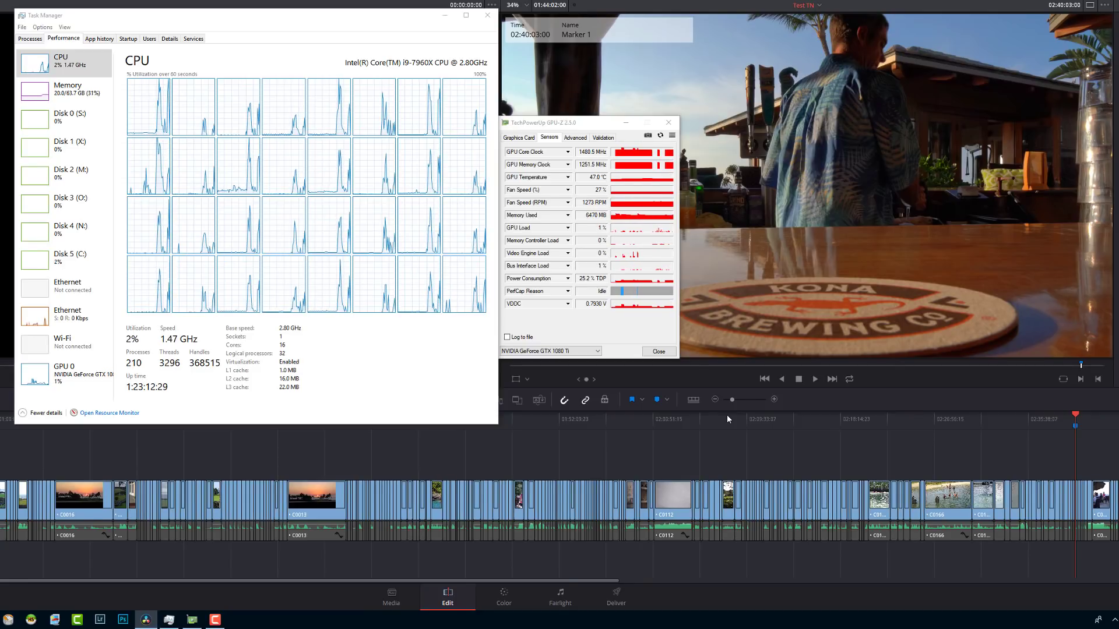
{"action": "key", "text": "ctrl+equal"}
{"action": "key", "text": "ctrl+equal"}
{"action": "key", "text": "space"}
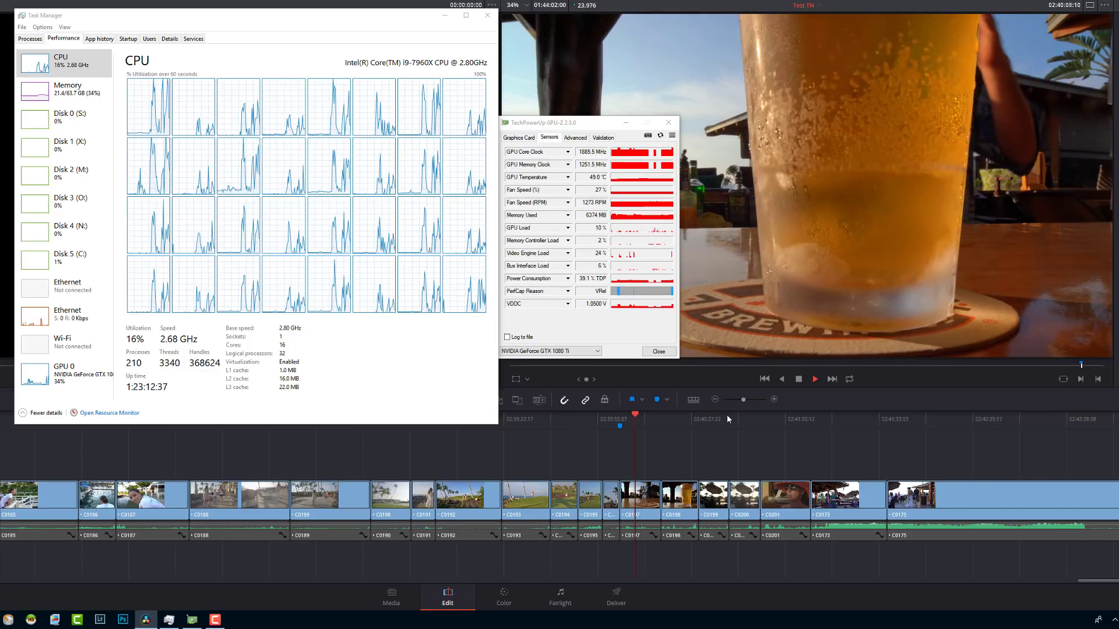
{"action": "key", "text": "space"}
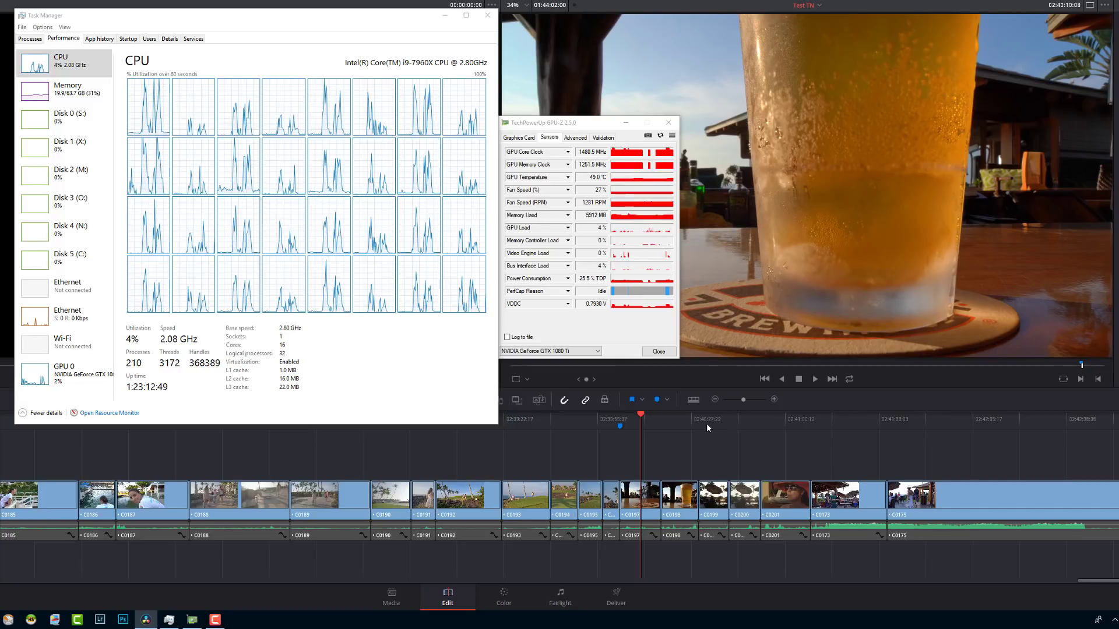
Step: Return the playhead to Marker 1 and switch clips to the full filmstrip thumbnail view
{"action": "left_click", "coordinate": [618, 415]}
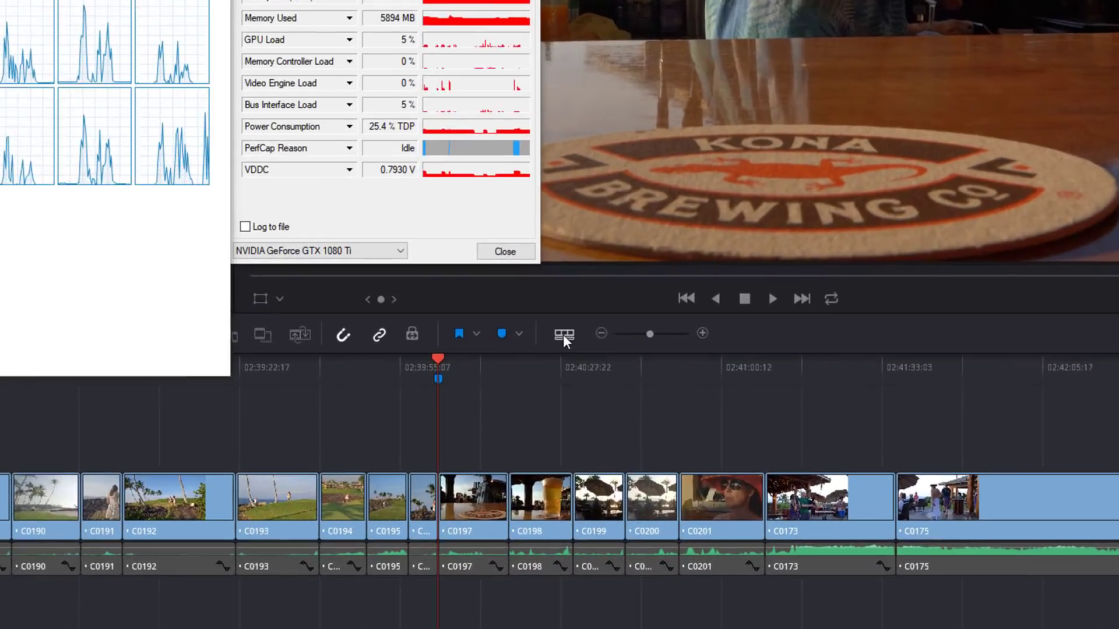
{"action": "left_click", "coordinate": [693, 400]}
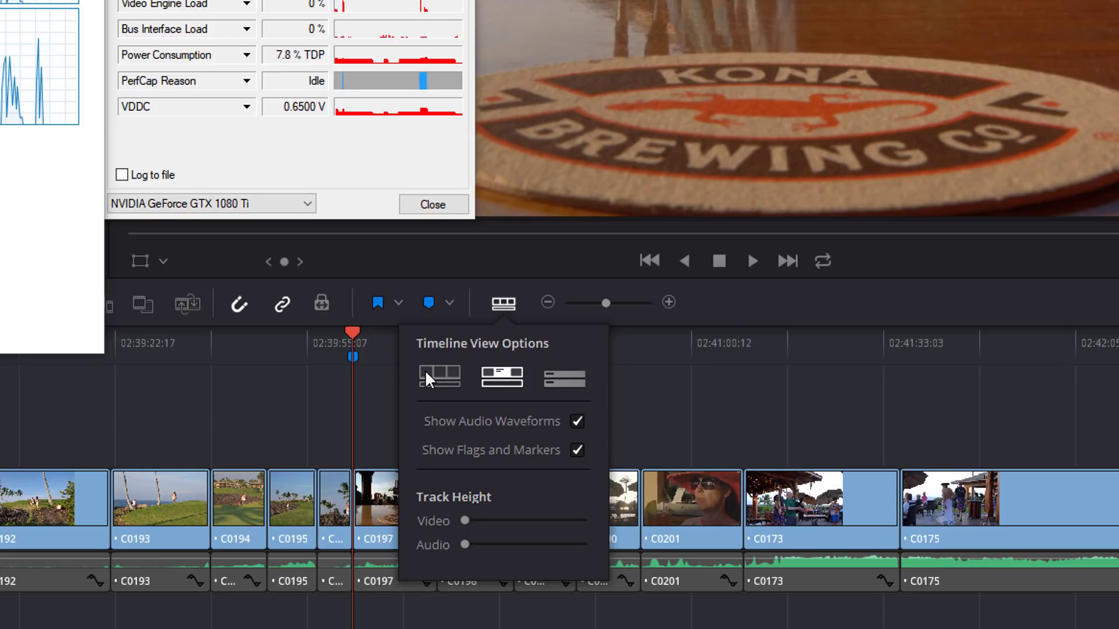
{"action": "left_click", "coordinate": [442, 373]}
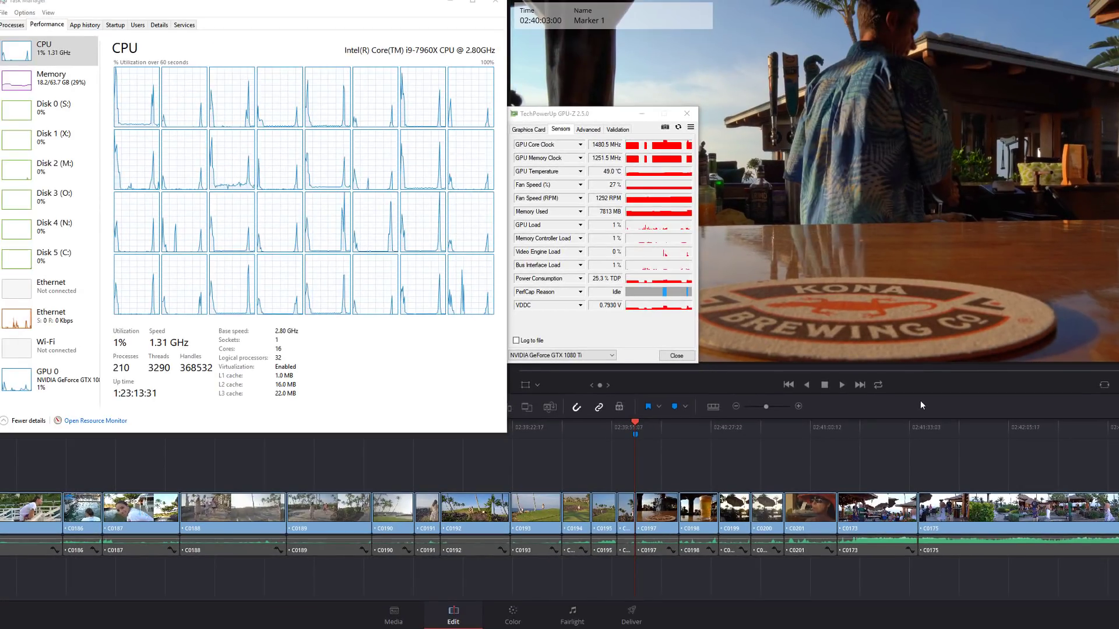
Step: Rezoom around the playhead and replay past Marker 1, stopping on the beer-glass shot
{"action": "key", "text": "ctrl+minus"}
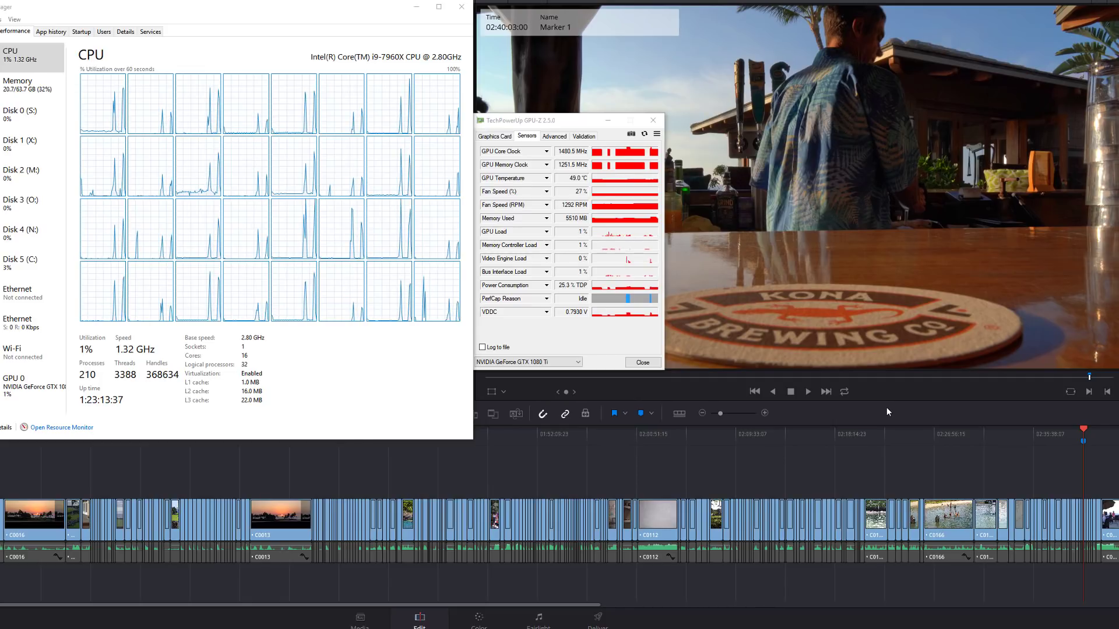
{"action": "key", "text": "ctrl+plus"}
{"action": "key", "text": "space"}
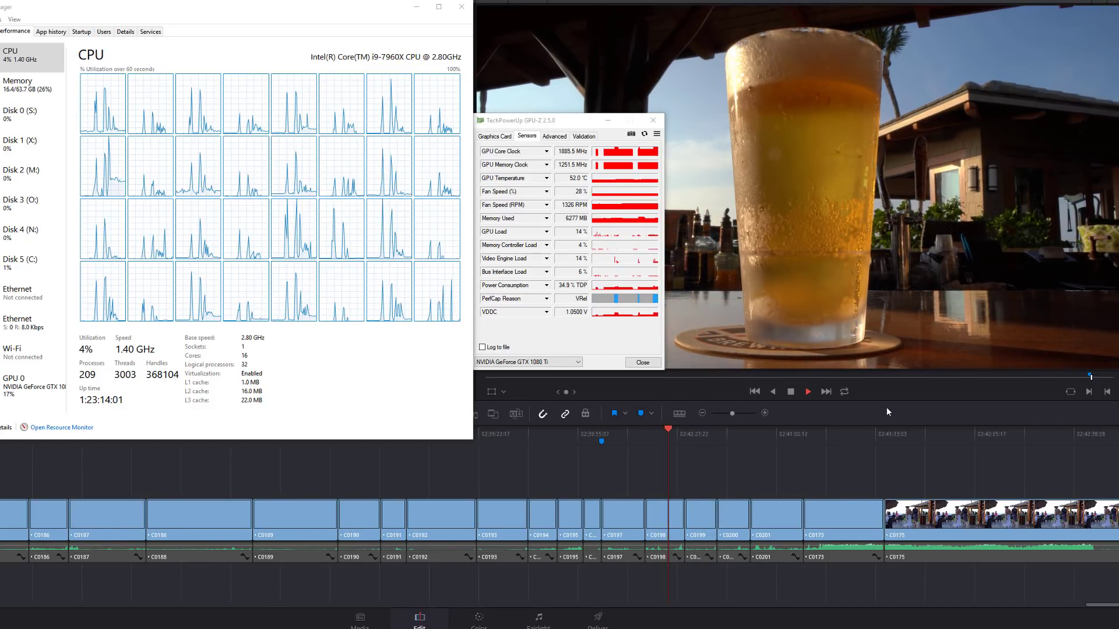
{"action": "key", "text": "space"}
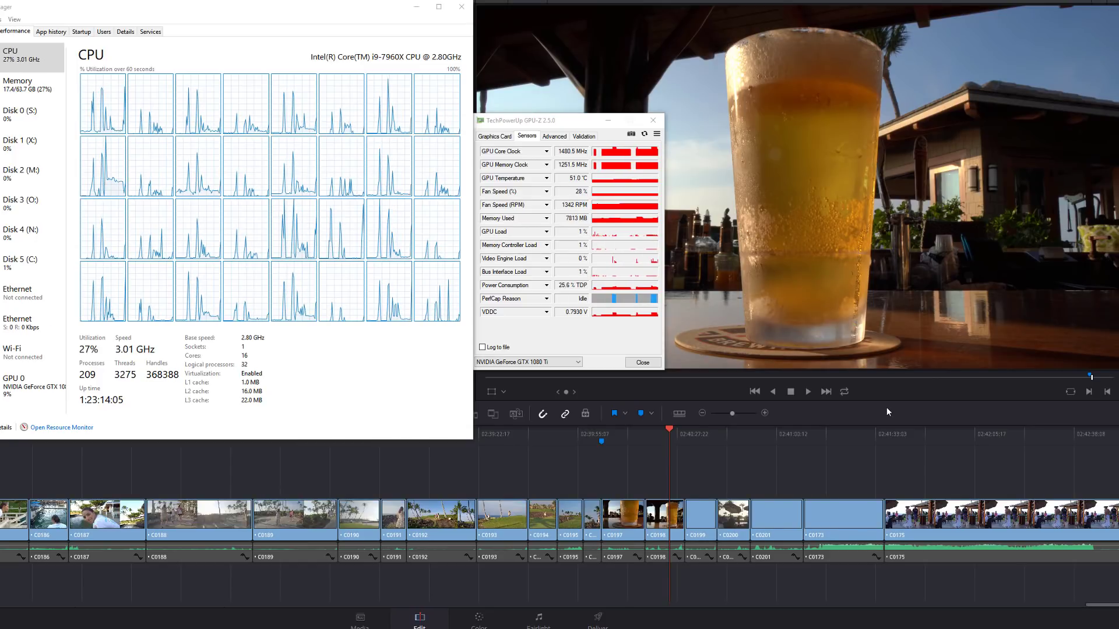
Step: Briefly play the timeline while zooming out and back in, then stop
{"action": "key", "text": "space"}
{"action": "key", "text": "ctrl+minus"}
{"action": "key", "text": "ctrl+minus"}
{"action": "key", "text": "ctrl+minus"}
{"action": "key", "text": "ctrl+minus"}
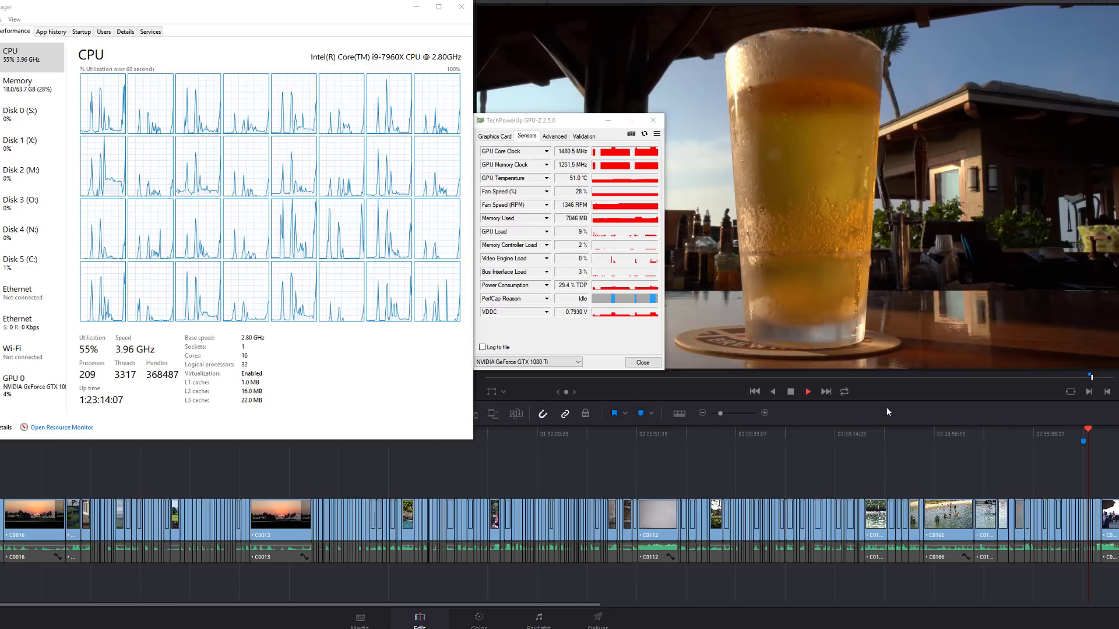
{"action": "key", "text": "ctrl+equal"}
{"action": "key", "text": "ctrl+equal"}
{"action": "key", "text": "ctrl+equal"}
{"action": "key", "text": "ctrl+equal"}
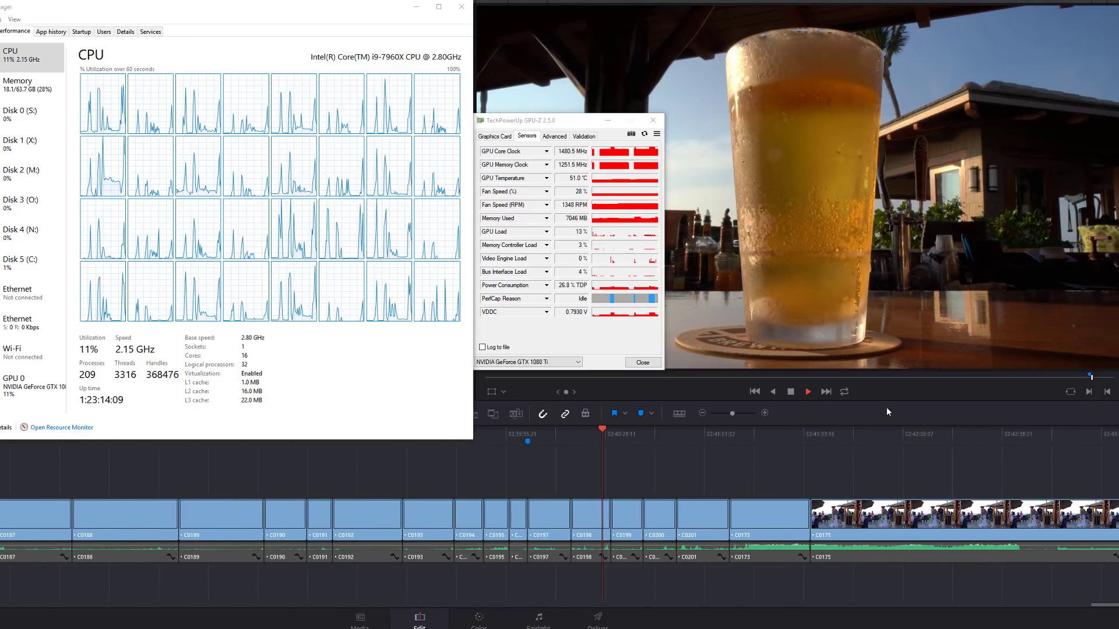
{"action": "key", "text": "space"}
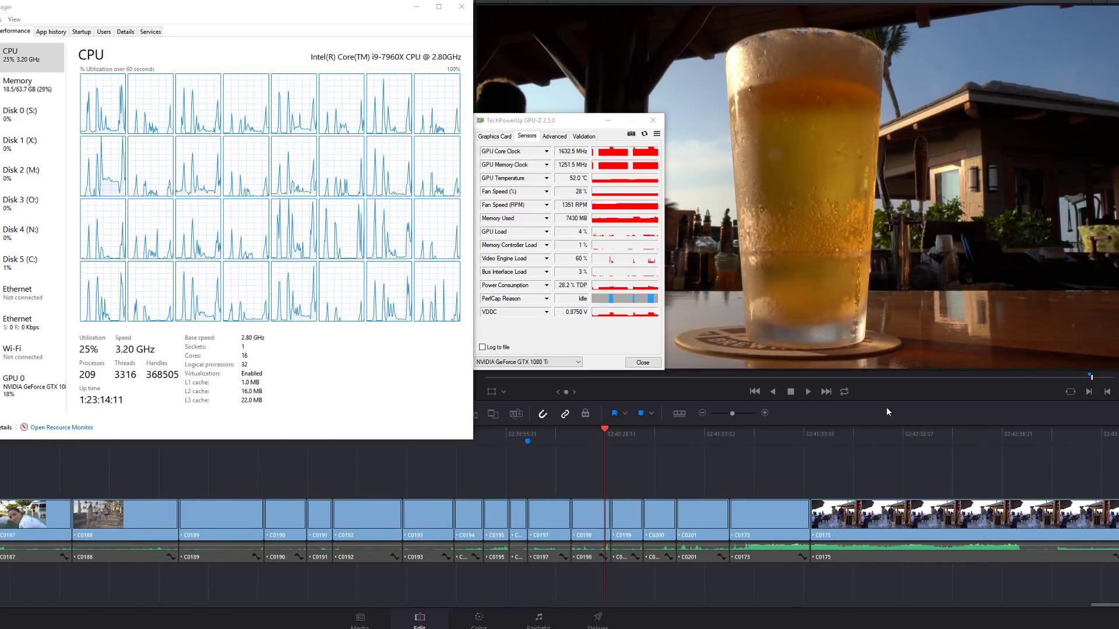
Step: Jump to Marker 1, rezoom, and play through the clips watching CPU and GPU load
{"action": "key", "text": "Up"}
{"action": "key", "text": "Up"}
{"action": "key", "text": "Up"}
{"action": "key", "text": "Up"}
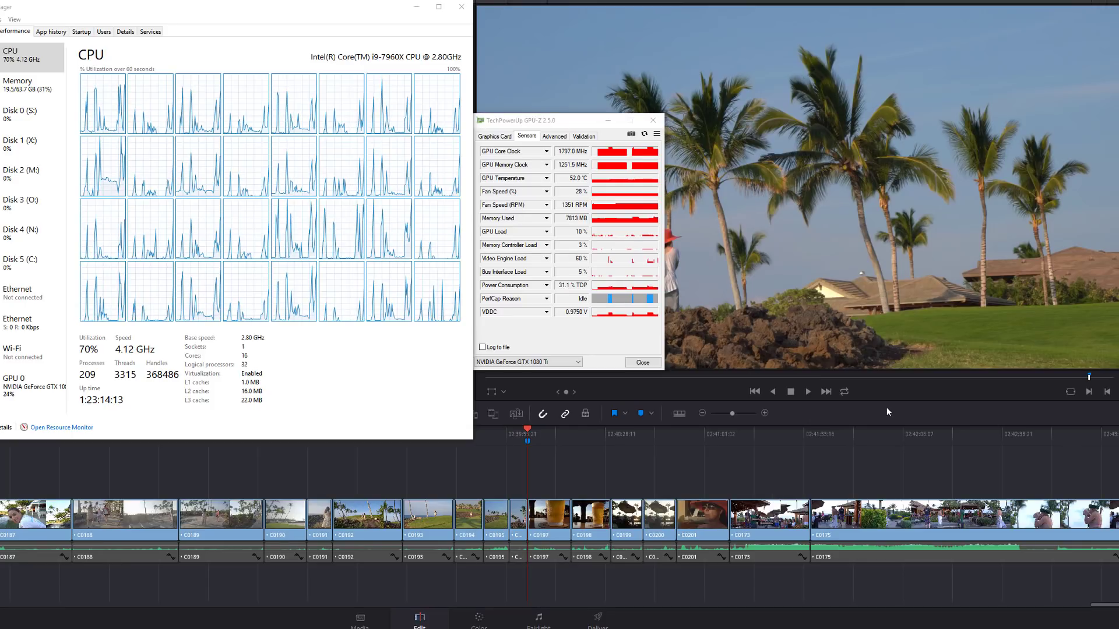
{"action": "key", "text": "shift+Down"}
{"action": "key", "text": "ctrl+minus"}
{"action": "key", "text": "ctrl+minus"}
{"action": "key", "text": "ctrl+minus"}
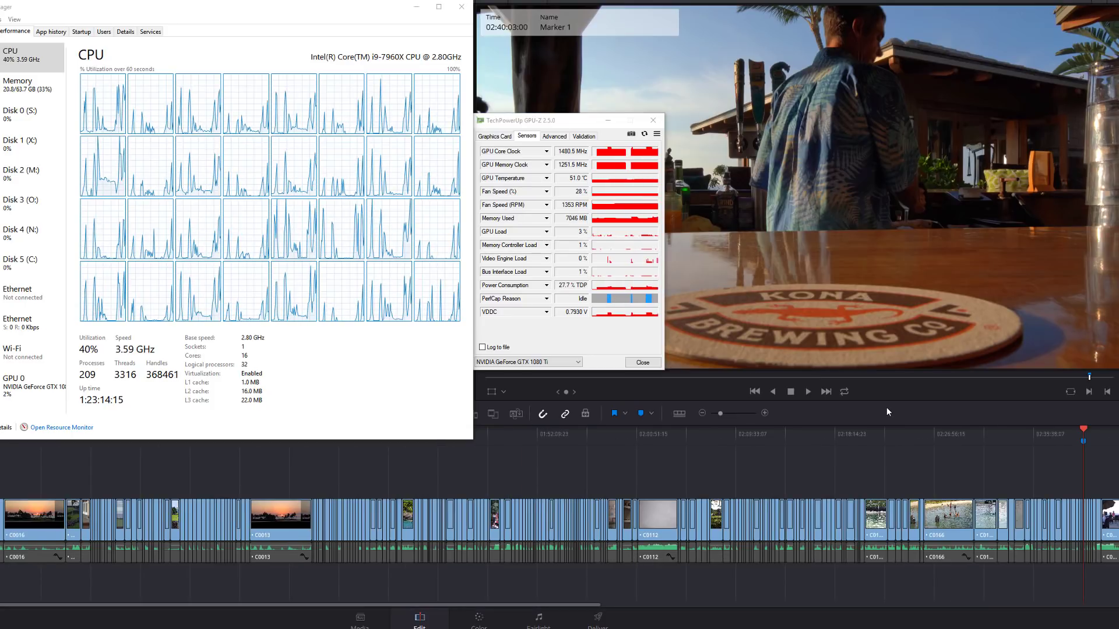
{"action": "key", "text": "ctrl+equal"}
{"action": "key", "text": "ctrl+equal"}
{"action": "key", "text": "ctrl+equal"}
{"action": "key", "text": "space"}
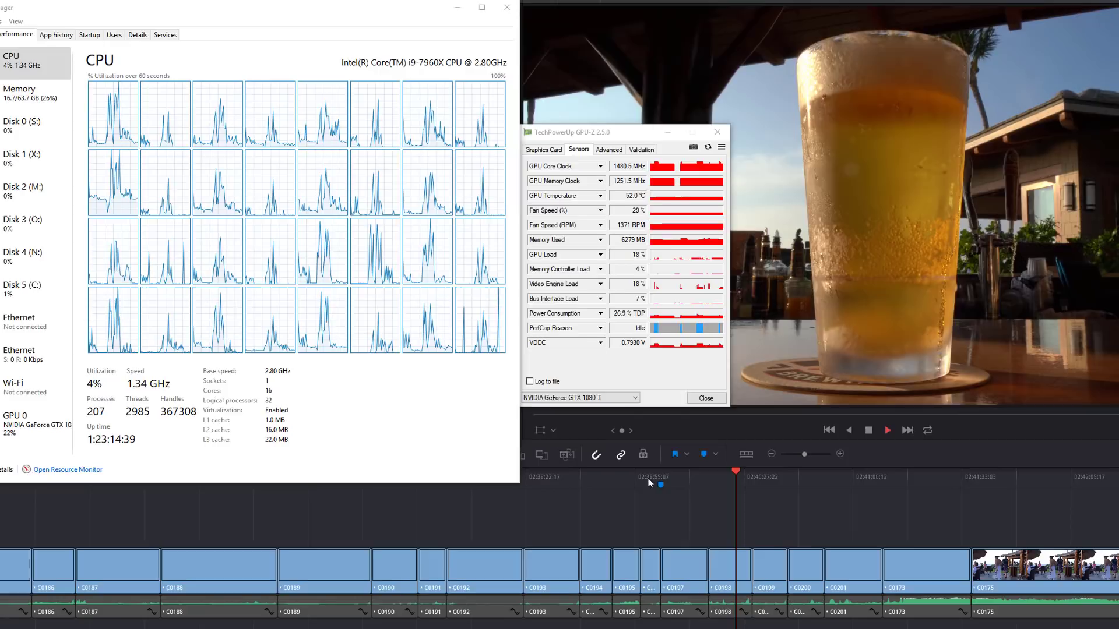
{"action": "key", "text": "space"}
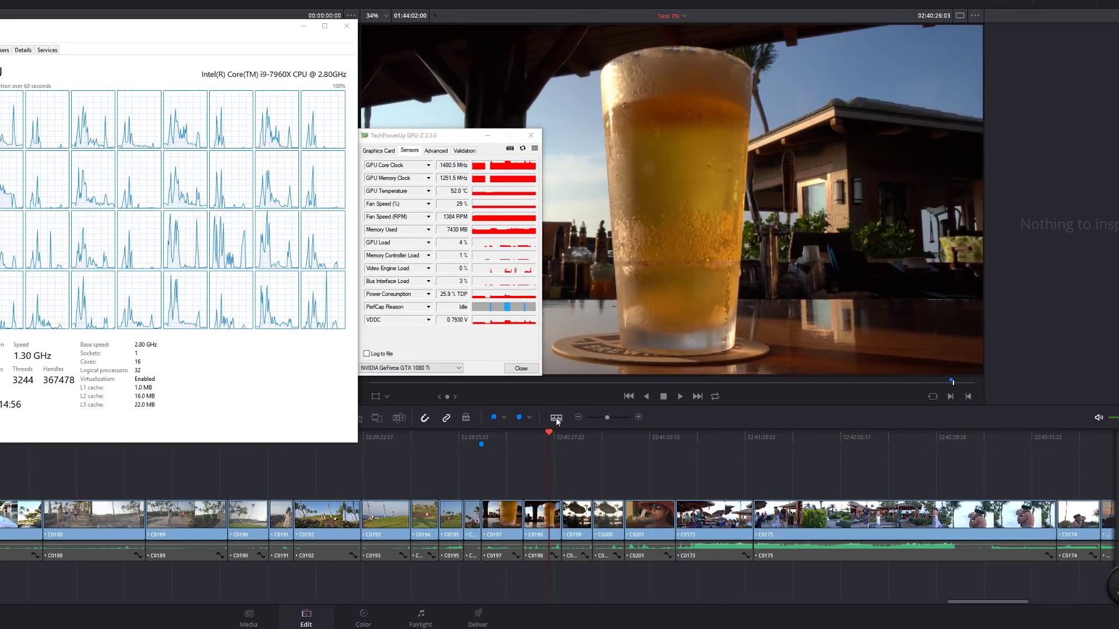
Step: Switch clips to head-and-tail thumbnails and play from Marker 1, holding 23.976 fps
{"action": "left_click", "coordinate": [557, 418]}
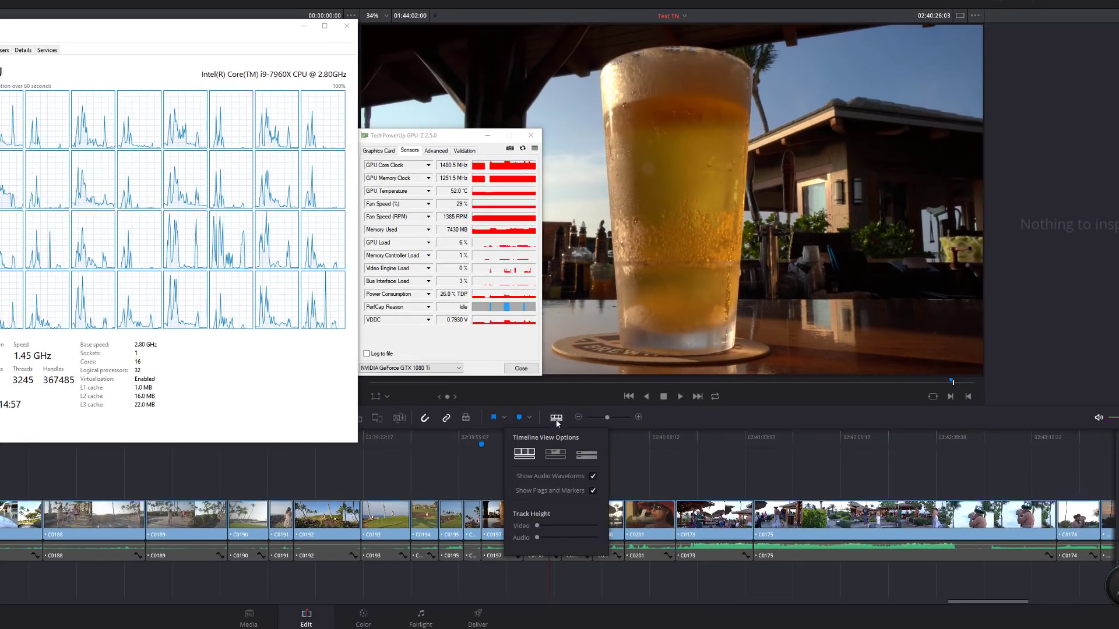
{"action": "left_click", "coordinate": [556, 458]}
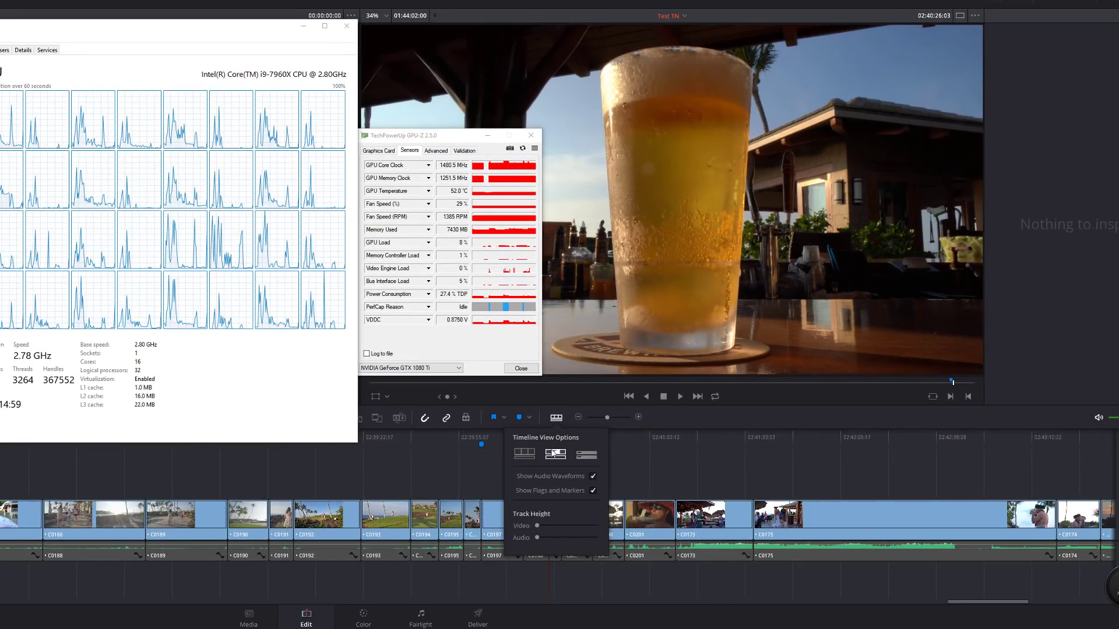
{"action": "left_click", "coordinate": [481, 442]}
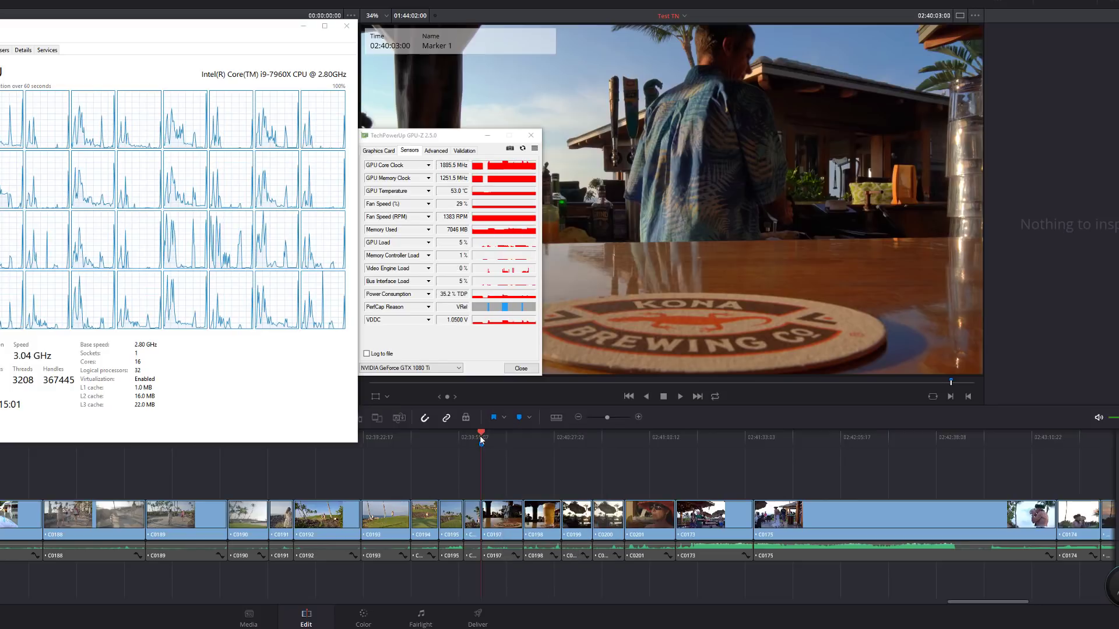
{"action": "key", "text": "ctrl+minus"}
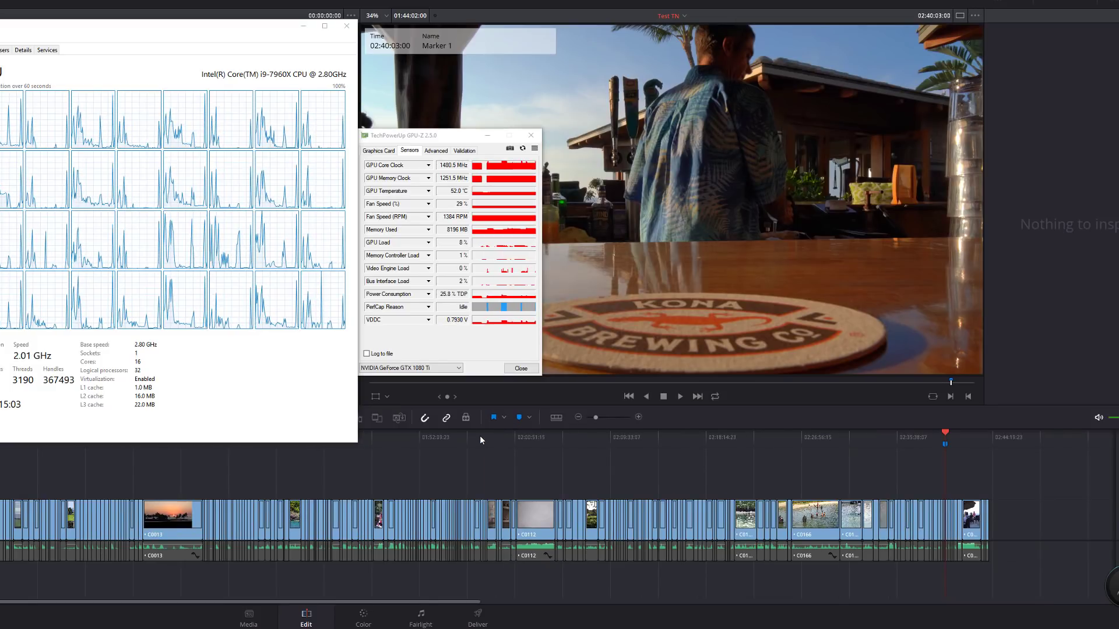
{"action": "key", "text": "ctrl+equal"}
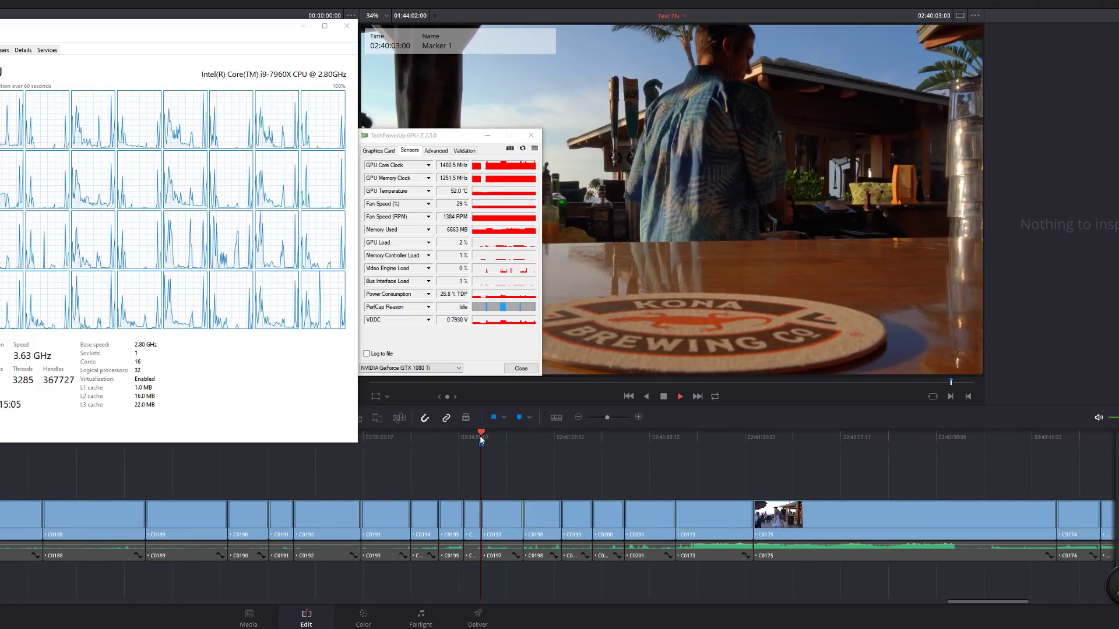
{"action": "left_click", "coordinate": [481, 441]}
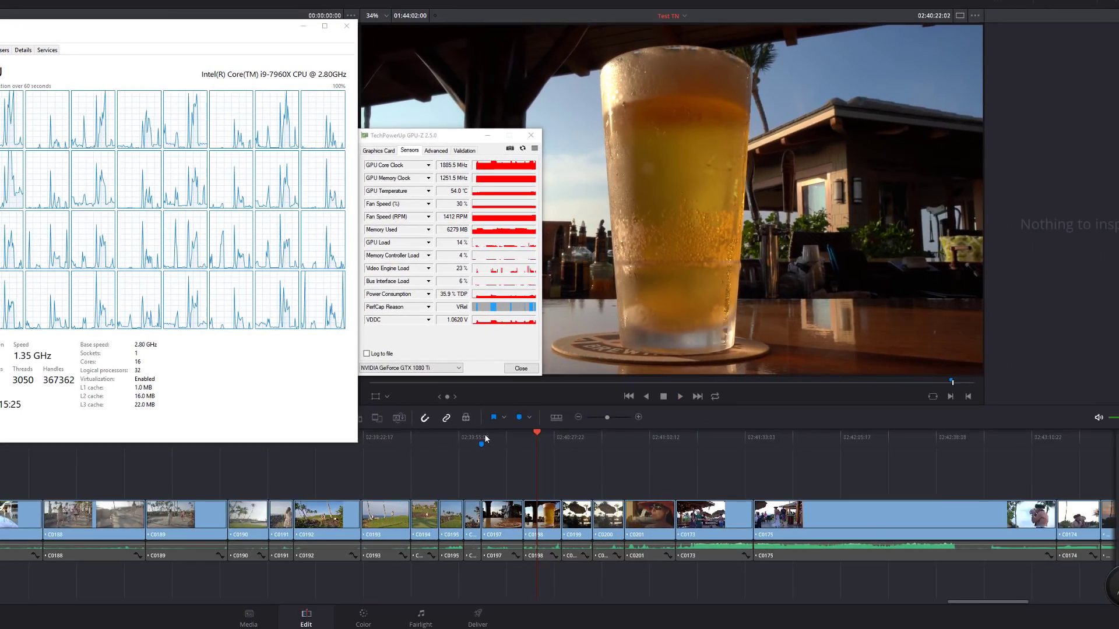
Step: Restore full filmstrip thumbnails, then play from Marker 1 and stop at 02:40:12:16
{"action": "left_click", "coordinate": [557, 418]}
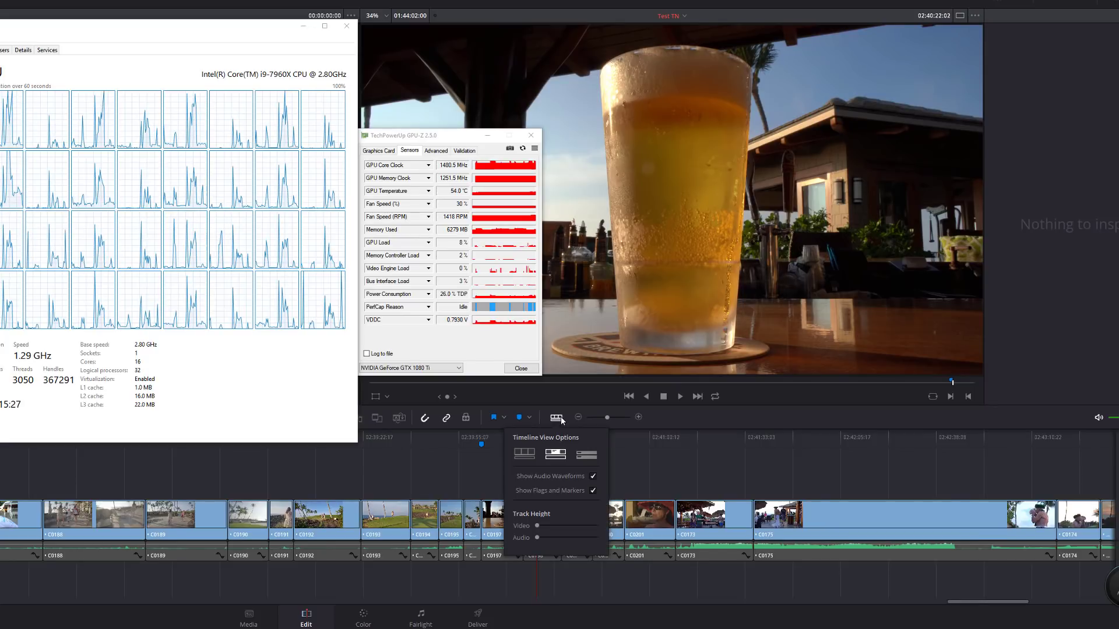
{"action": "left_click", "coordinate": [524, 456]}
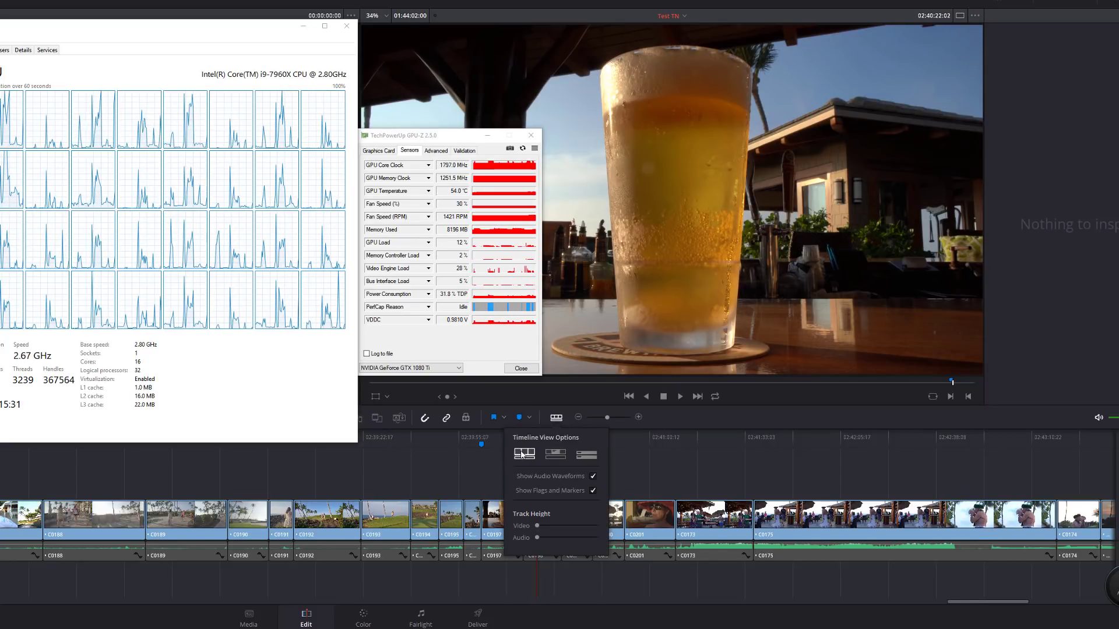
{"action": "left_click", "coordinate": [481, 440]}
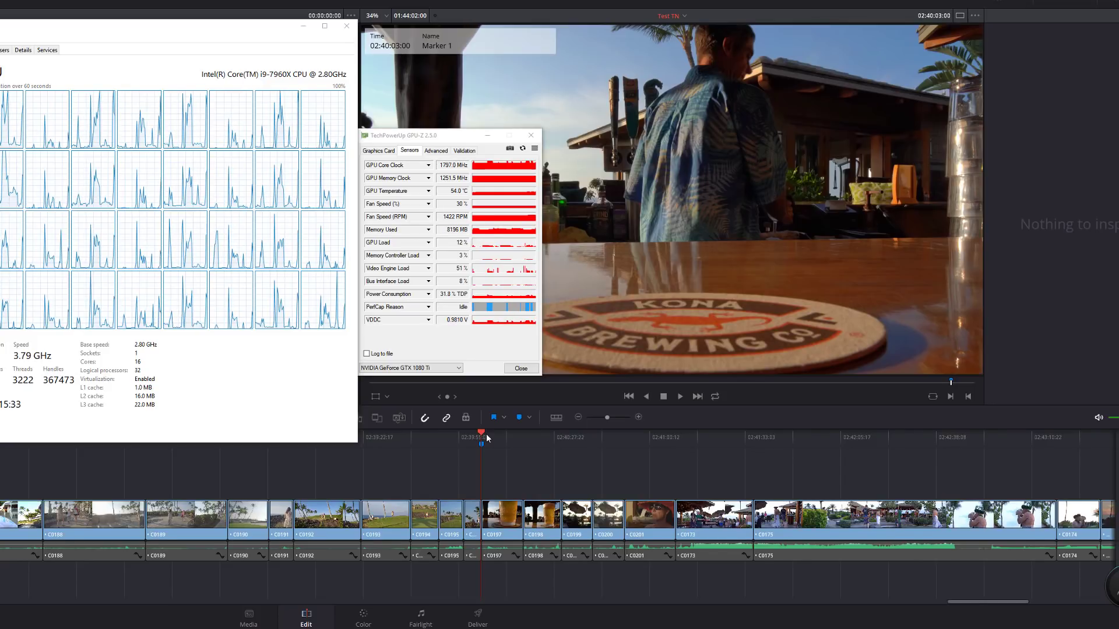
{"action": "key", "text": "shift+z"}
{"action": "key", "text": "shift+z"}
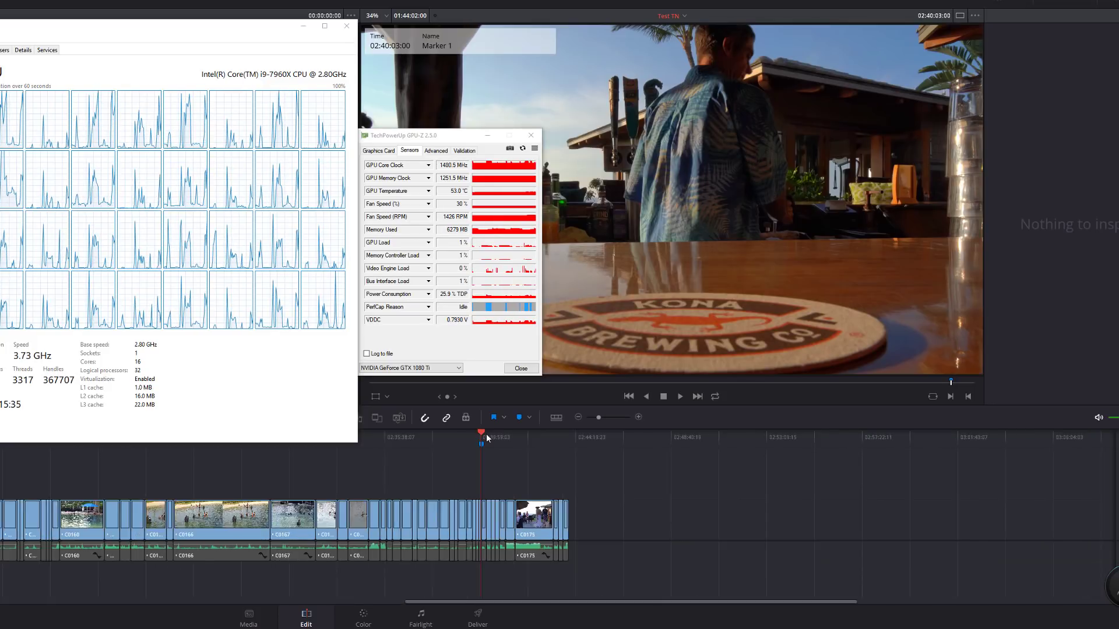
{"action": "key", "text": "space"}
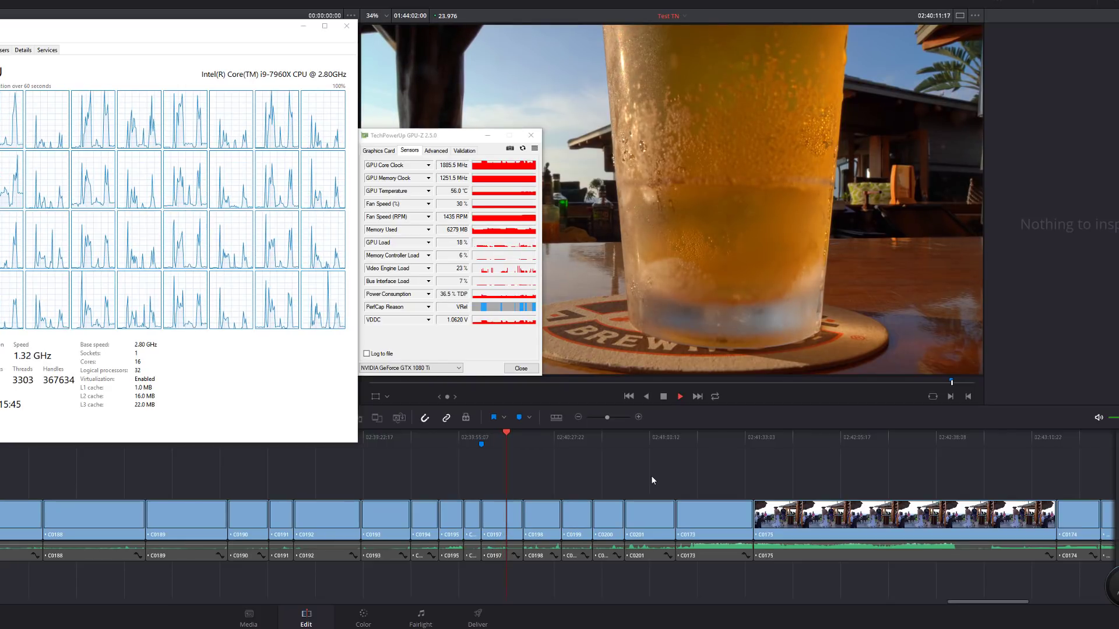
{"action": "key", "text": "space"}
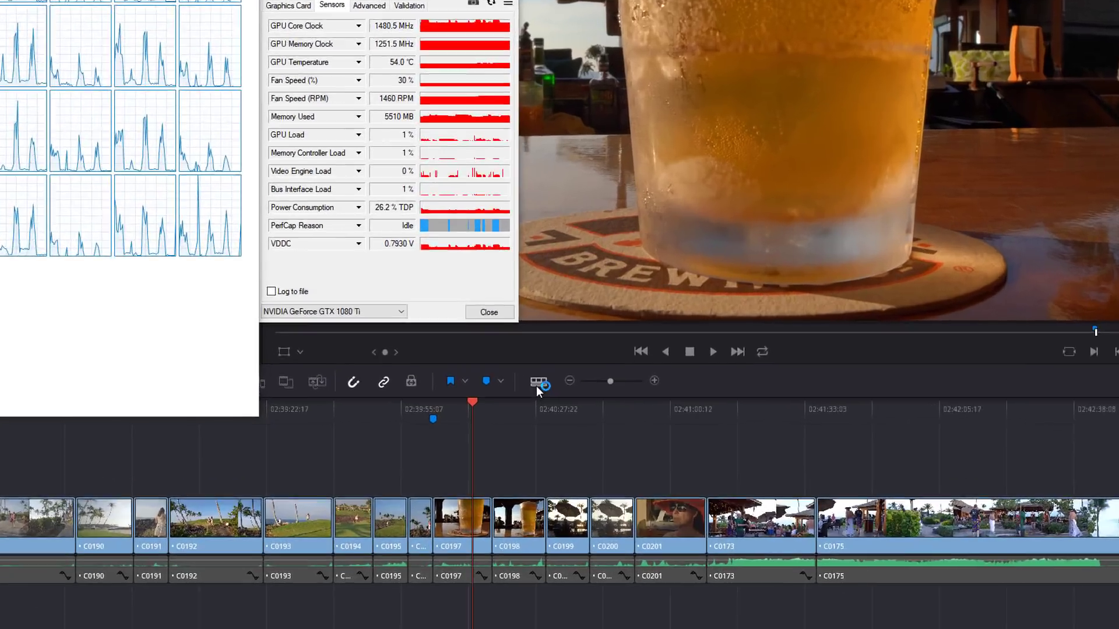
Step: Switch the timeline clips from filmstrips to head-and-tail thumbnails only
{"action": "left_click", "coordinate": [556, 417]}
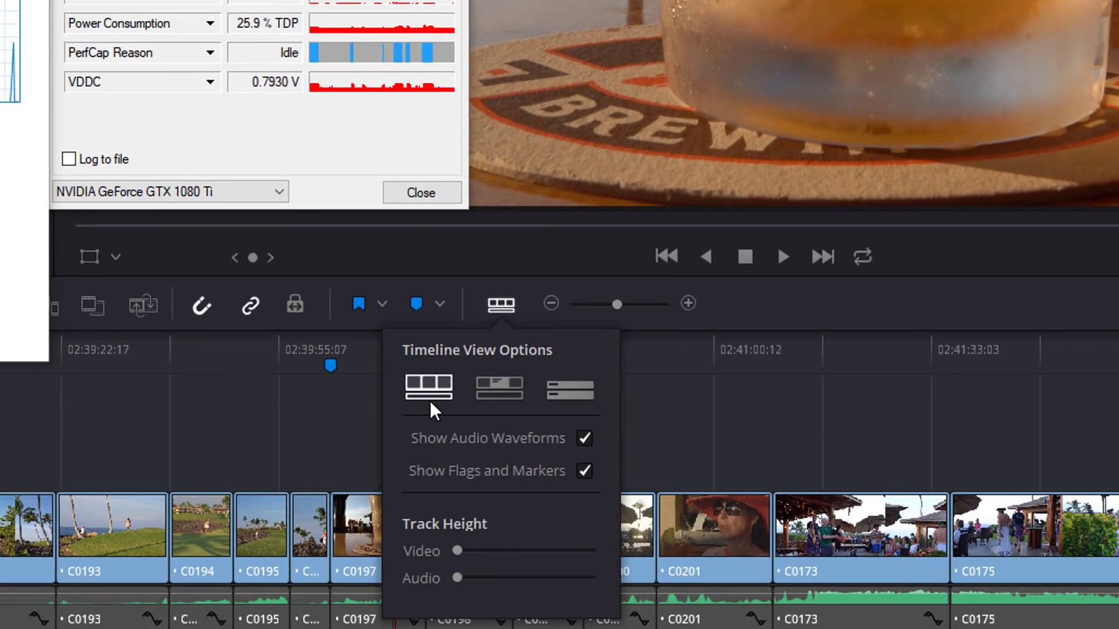
{"action": "left_click", "coordinate": [503, 387]}
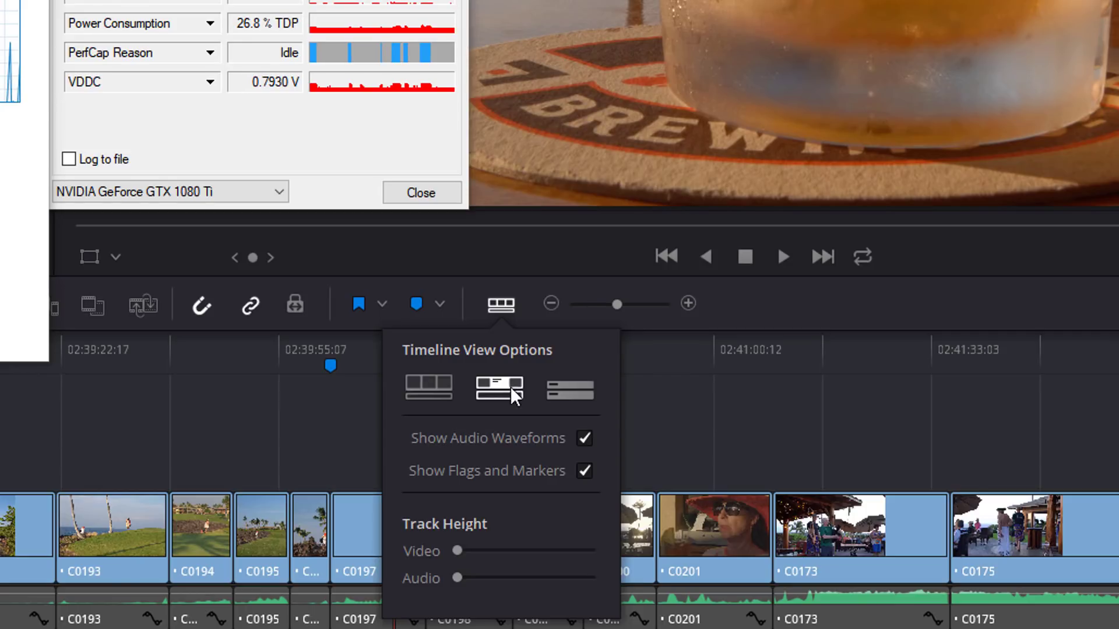